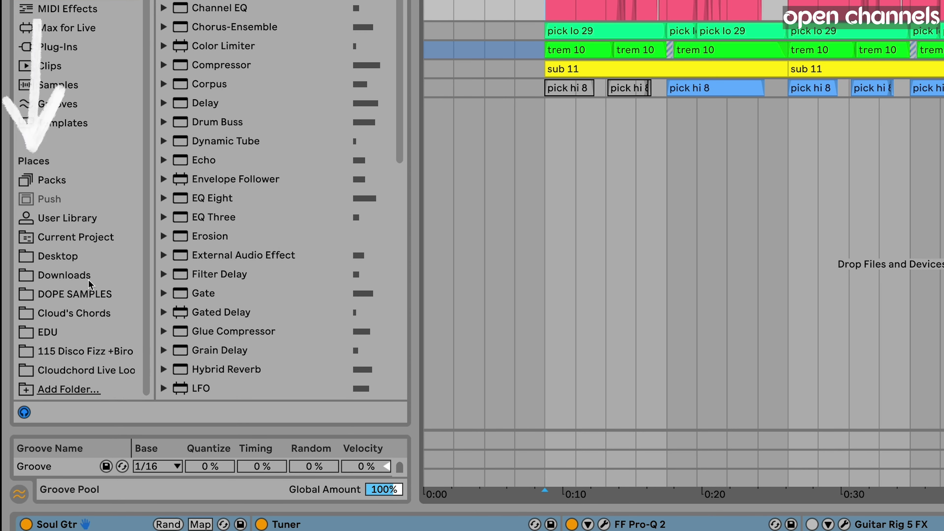
Step: Add the Cloudchord - Pepsi Project folder to Places and widen the browser to show its full set names
left_click(66, 390)
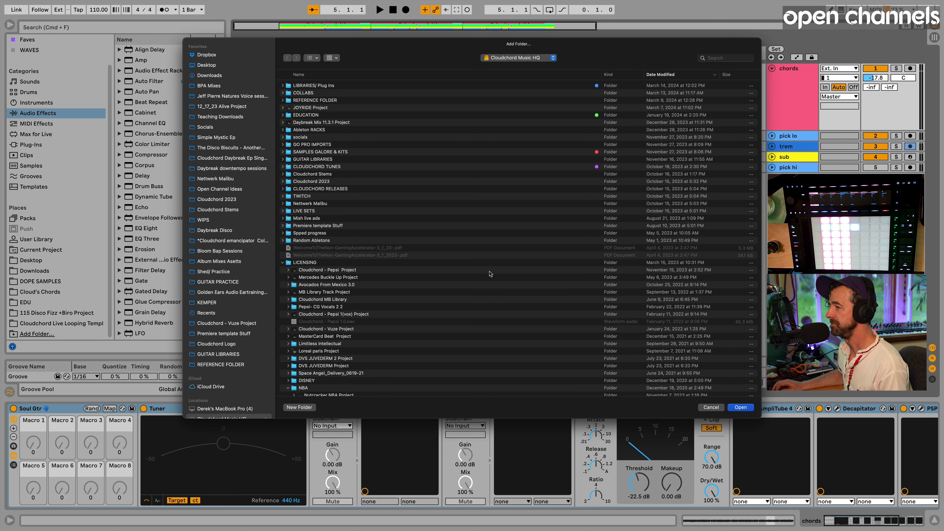
left_click(417, 270)
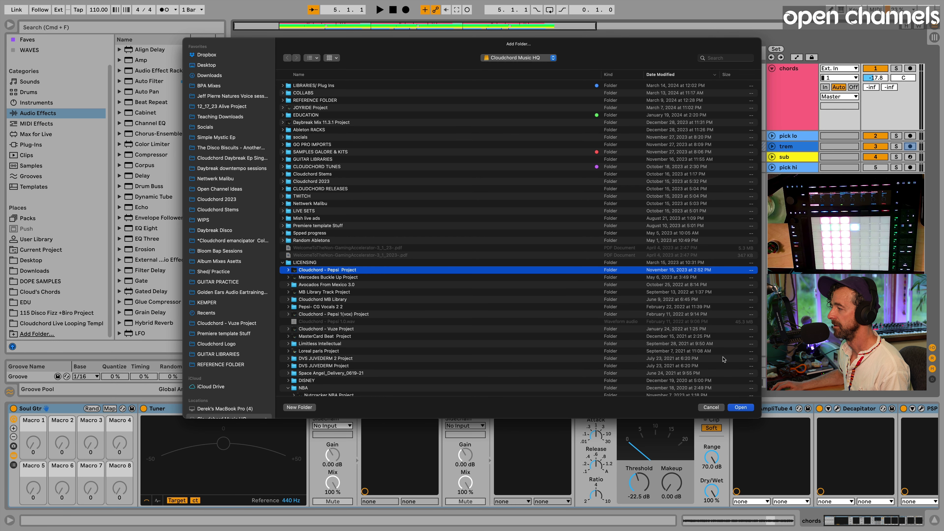
left_click(740, 407)
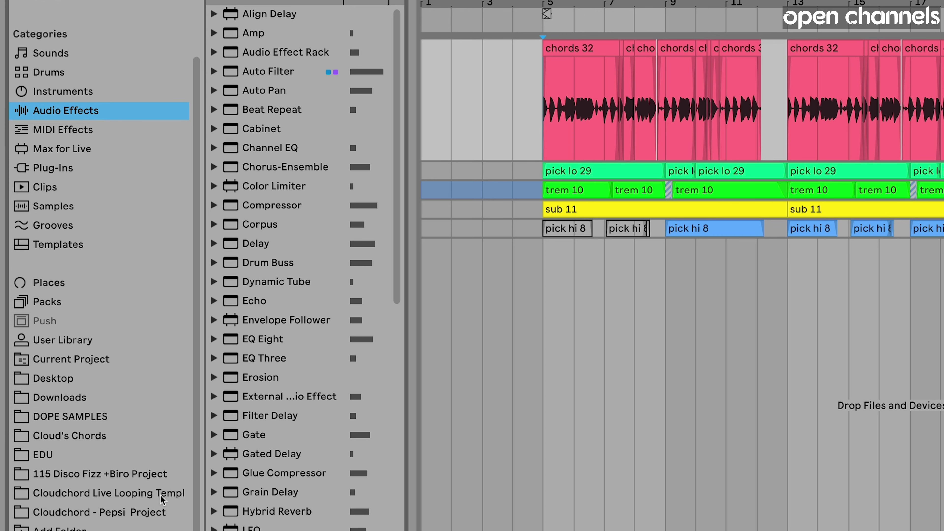
left_click(91, 517)
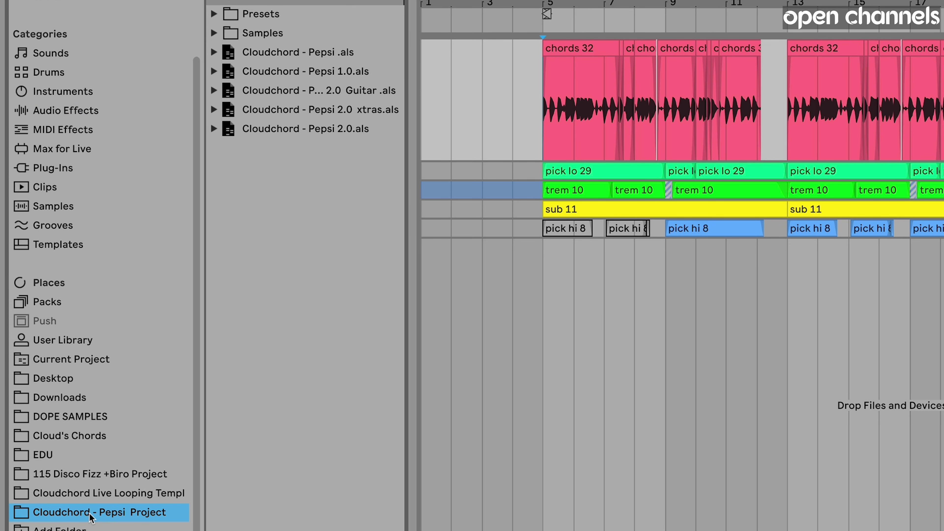
left_click_drag(413, 56, 461, 57)
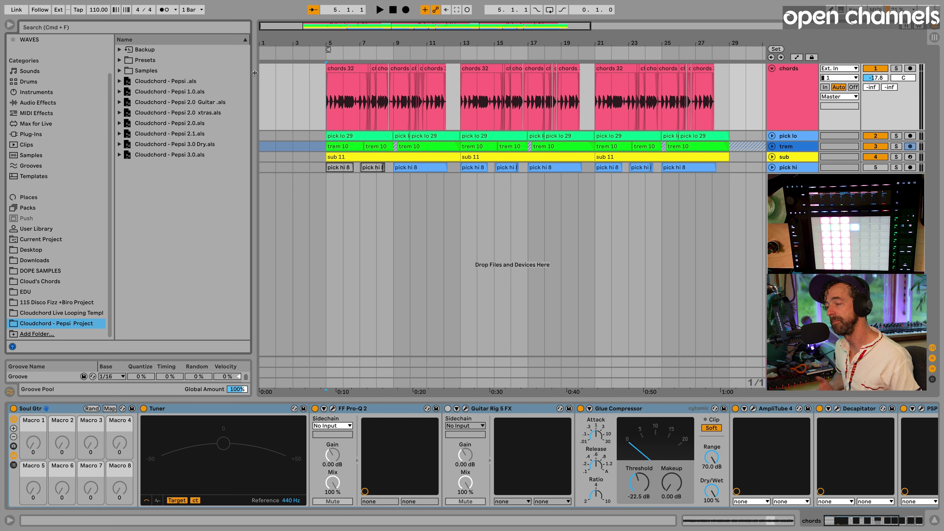
left_click(329, 105)
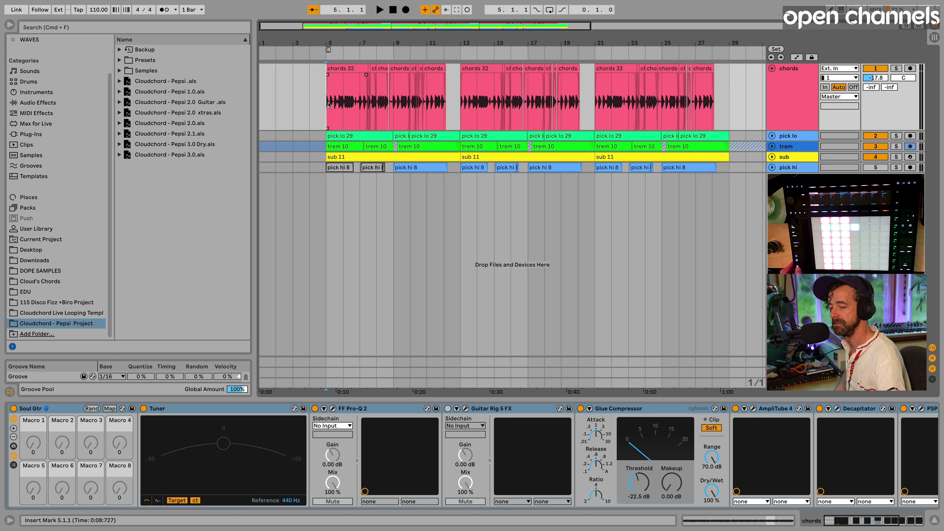
key("space")
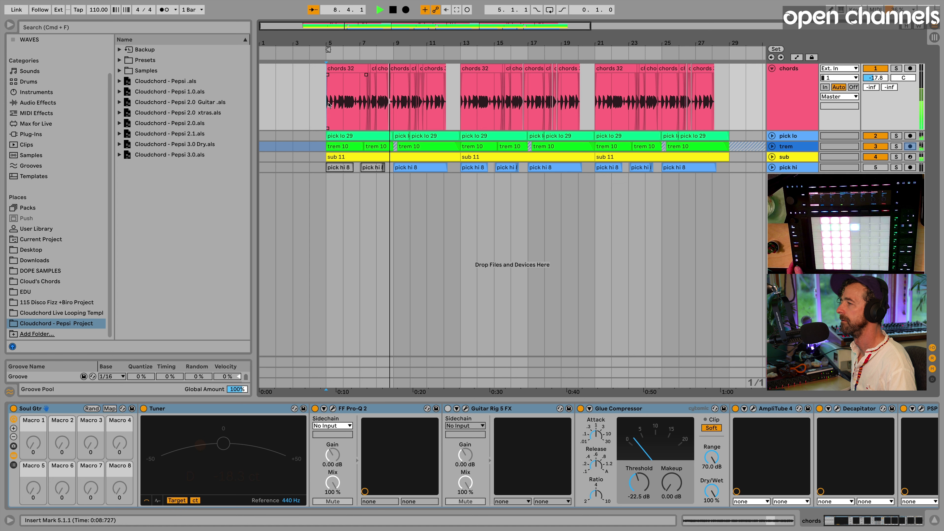
key("space")
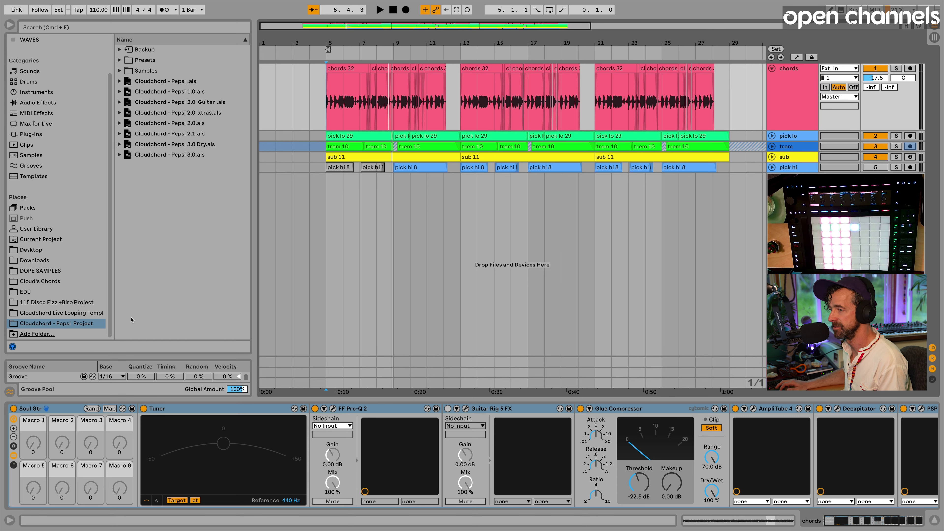
left_click(60, 303)
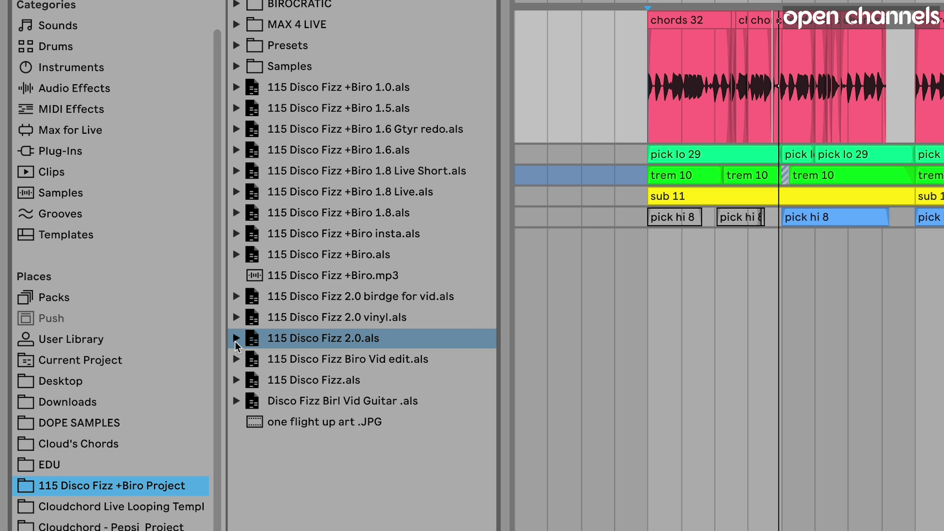
Step: Expand 115 Disco Fizz 2.0.als and load its drums group into the current arrangement
left_click(236, 340)
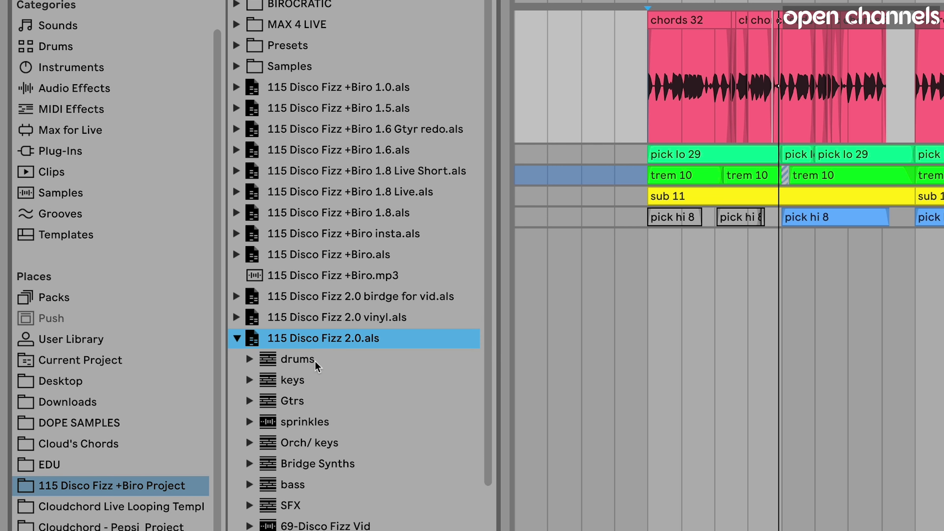
scroll(316, 366, "down", 4)
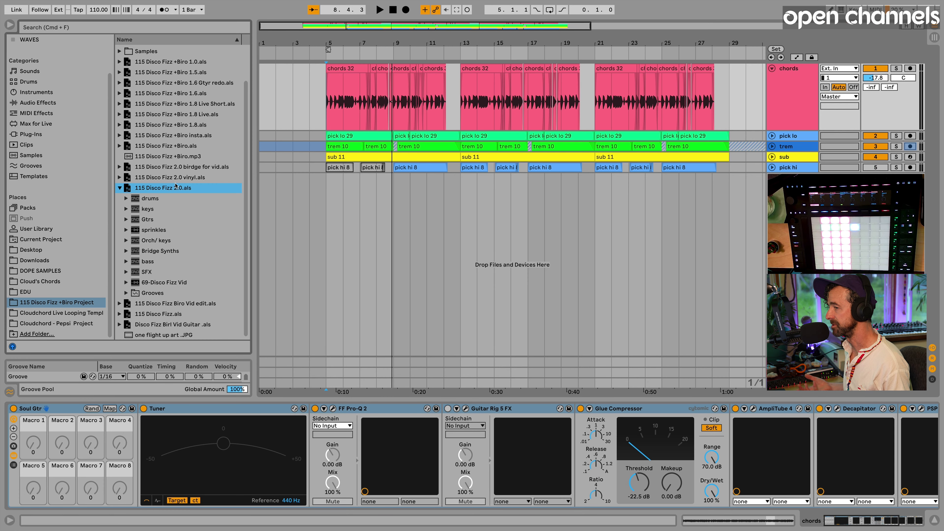
left_click(162, 199)
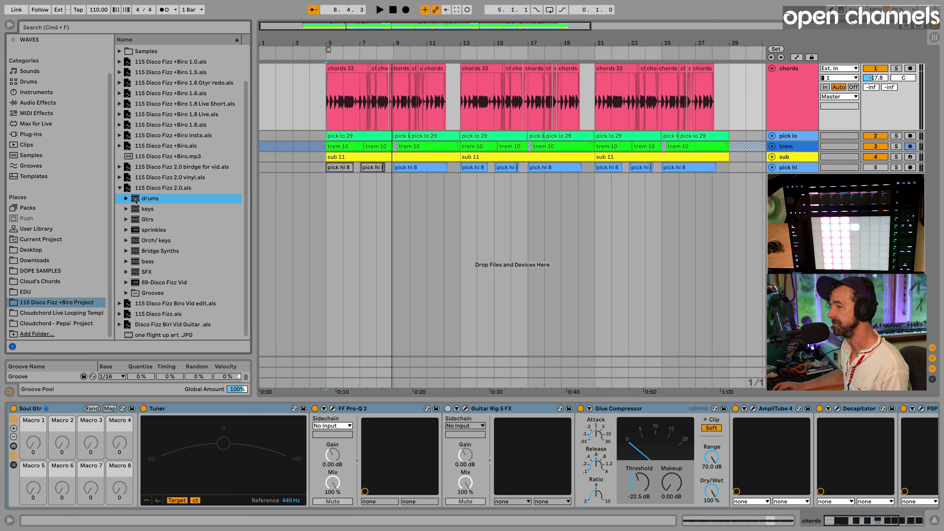
double_click(161, 199)
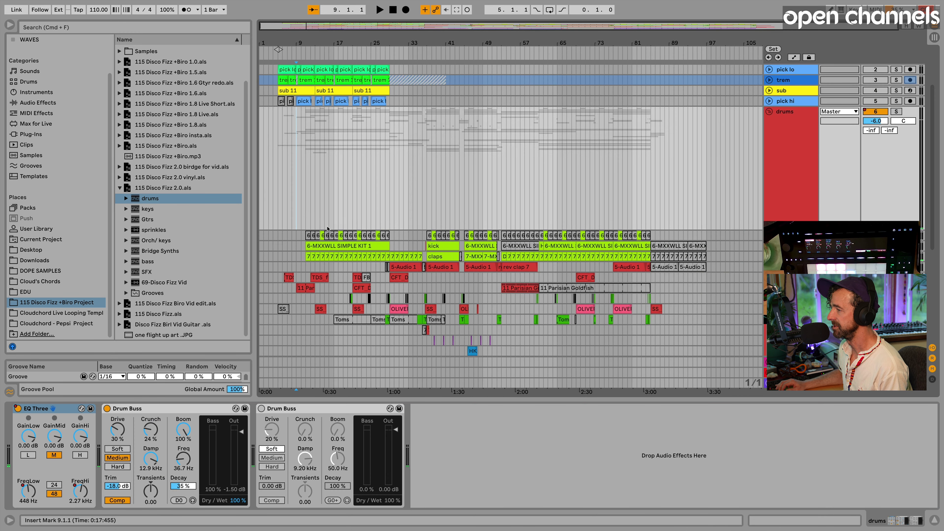
Step: Zoom in on the 6-MXXWLL SIMPLE KIT 1 kick clip and audition the imported drums
scroll(326, 227, "down", 10)
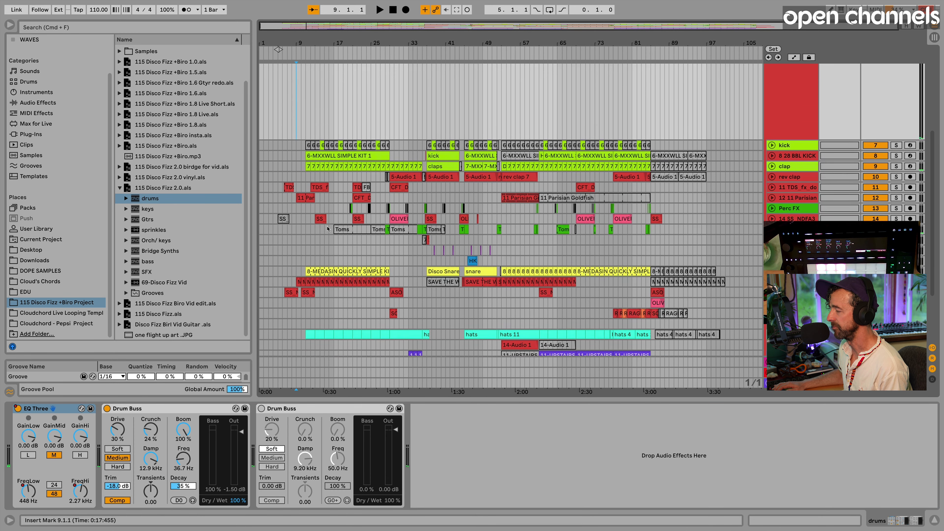
scroll(327, 228, "up", 12)
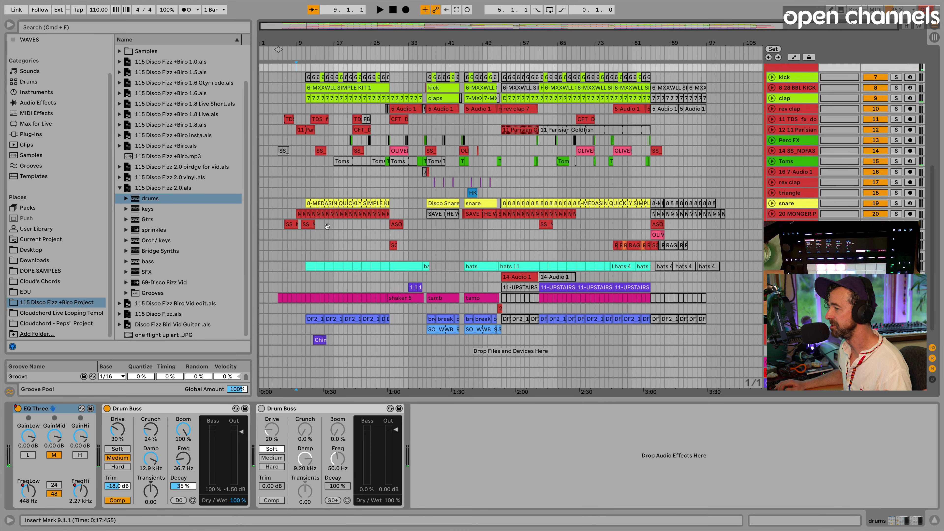
left_click(327, 241)
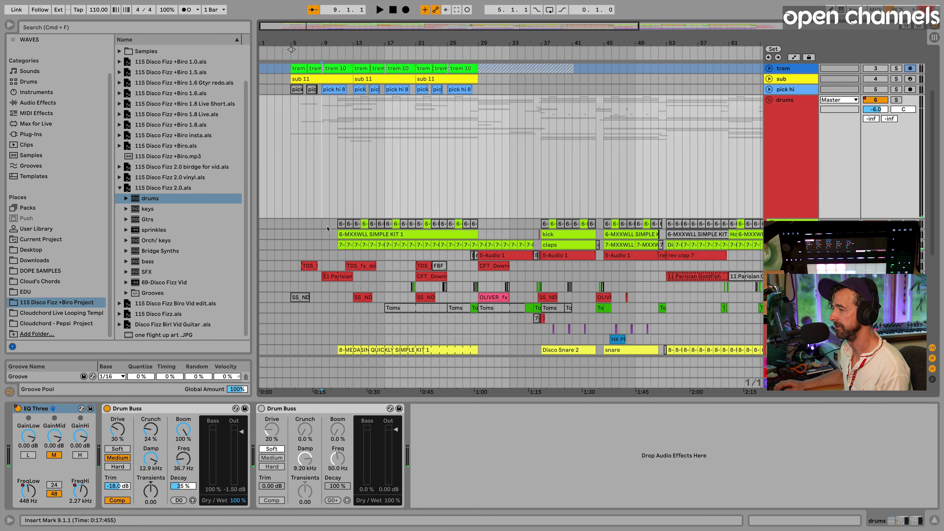
key("z")
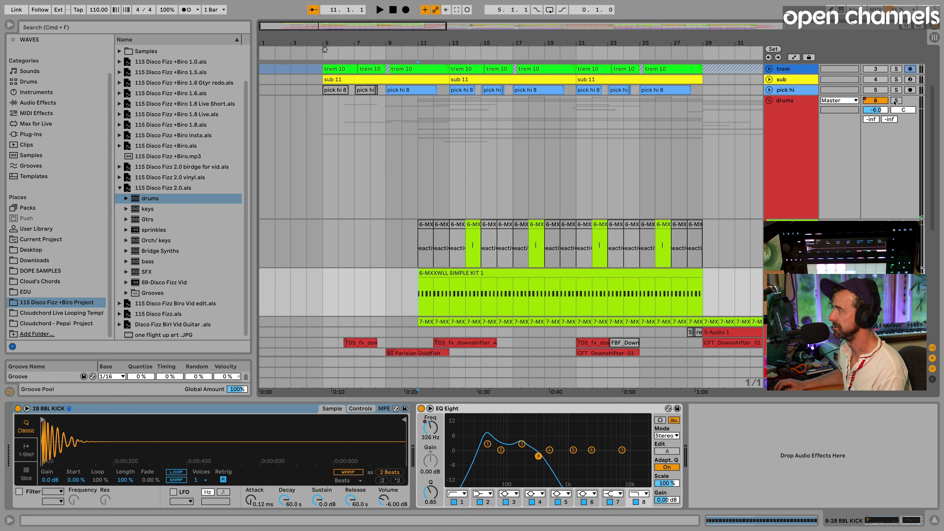
key("space")
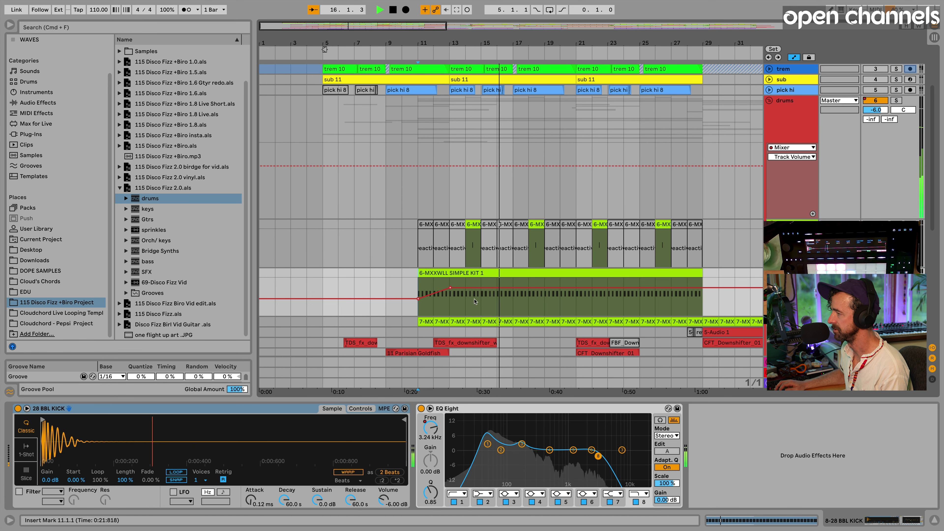
key("minus")
key("space")
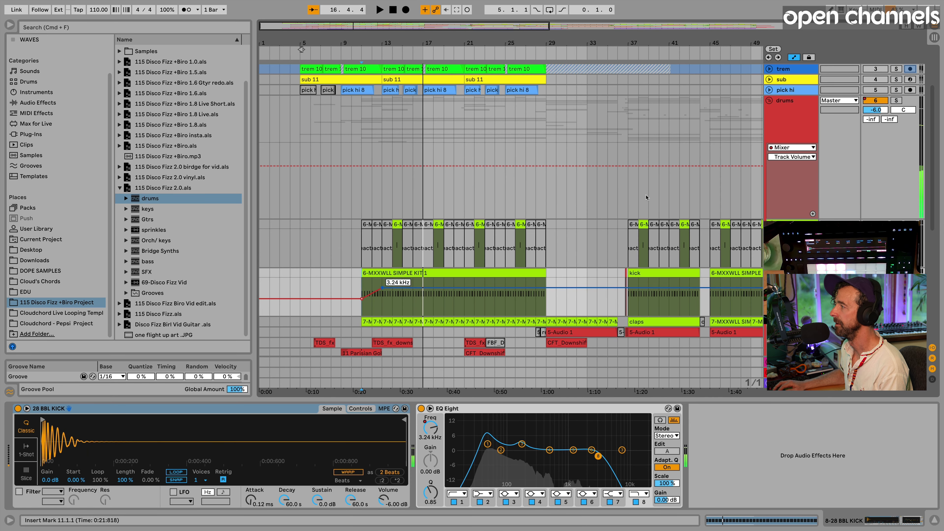
Step: Hide the automation lanes and zoom out to view the whole drums group
key("a")
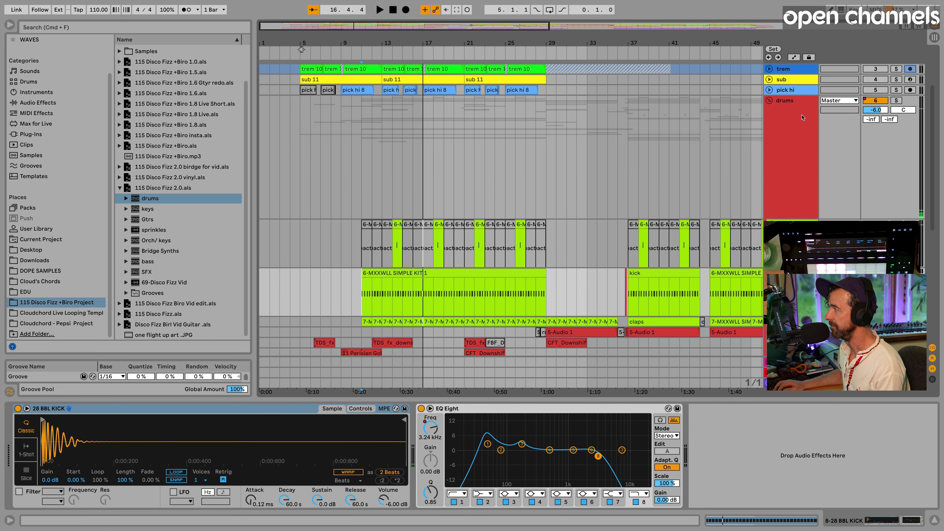
scroll(559, 173, "up", 5)
scroll(427, 182, "down", 4)
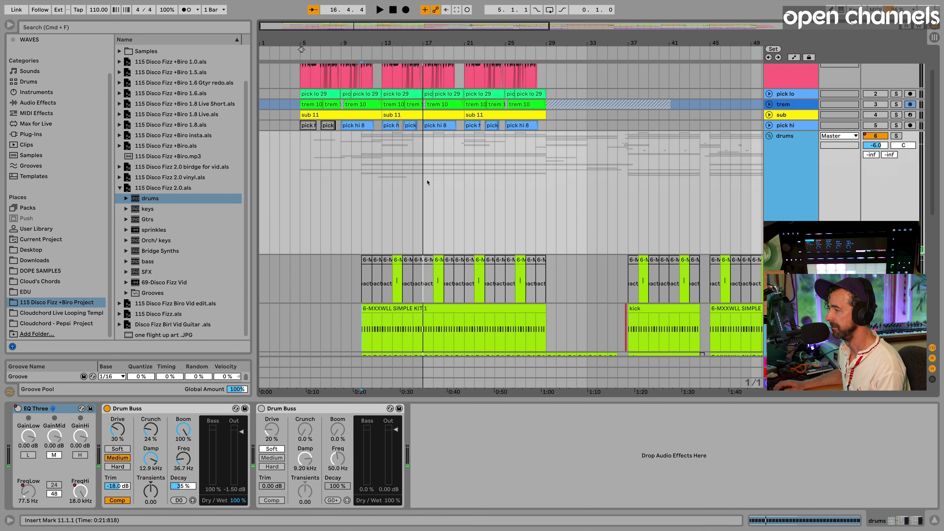
key("minus")
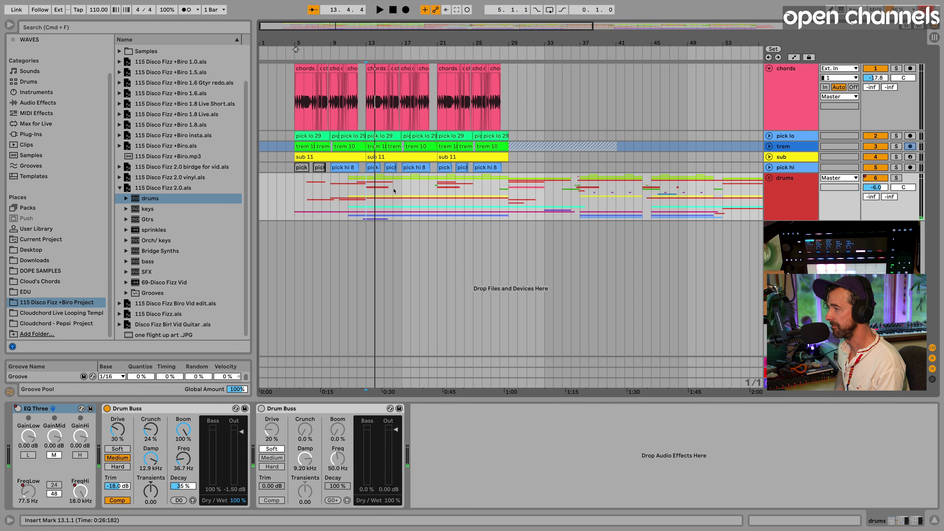
Step: Play the arrangement with the merged drums, then stop playback
key("space")
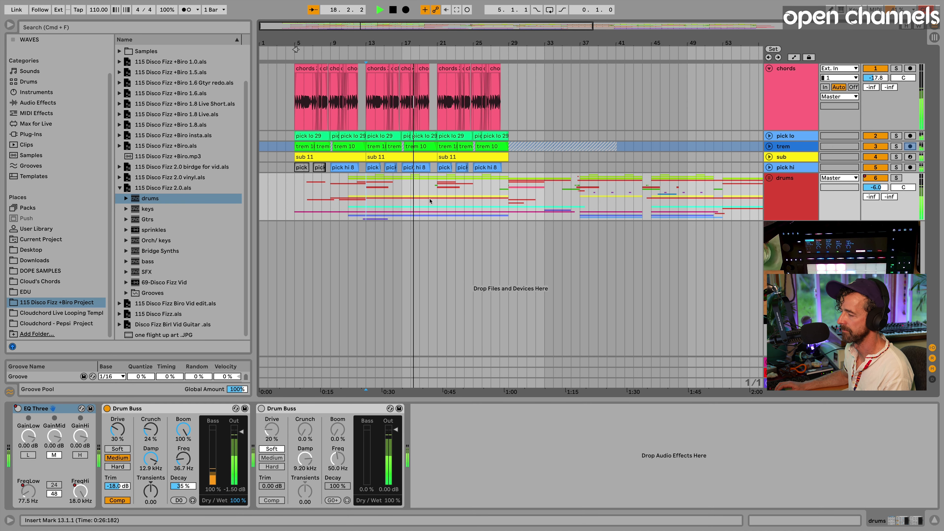
key("space")
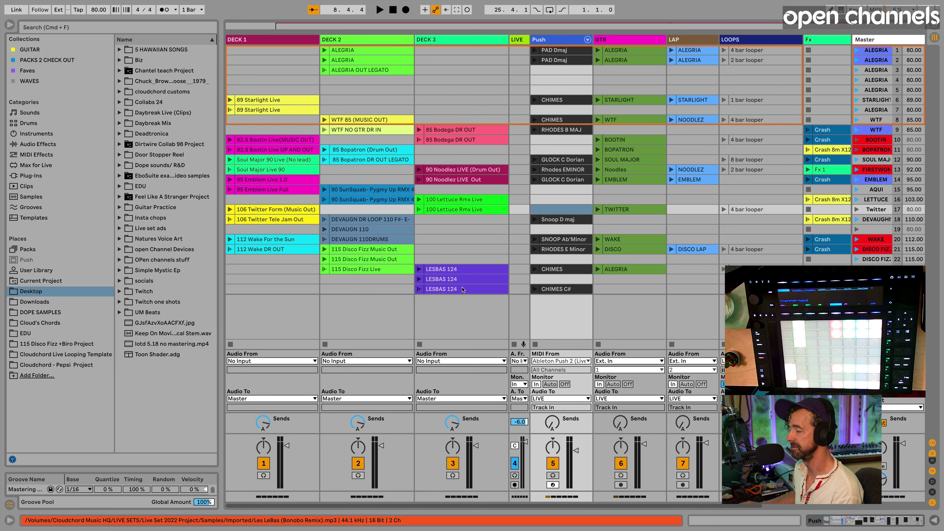
left_click(440, 81)
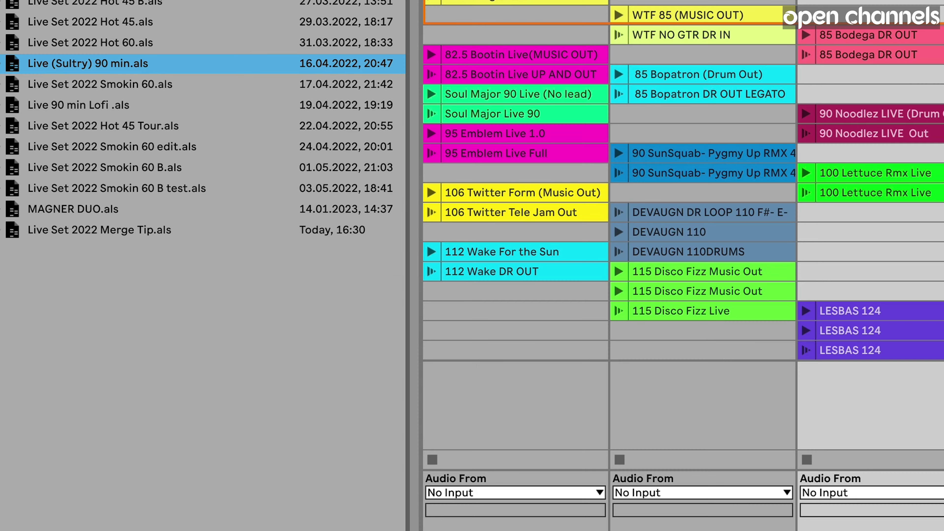
Step: Select the 80 Blvd Live (Drum Out) and 80 Blvd Live DR OUT clips in Live (Sultry) 90 min.als DECK 1
left_click(2, 64)
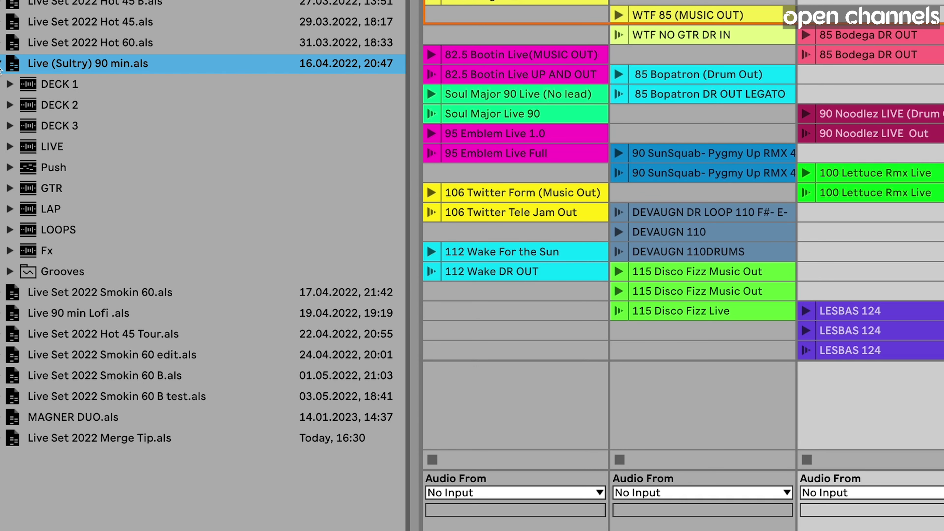
left_click(10, 85)
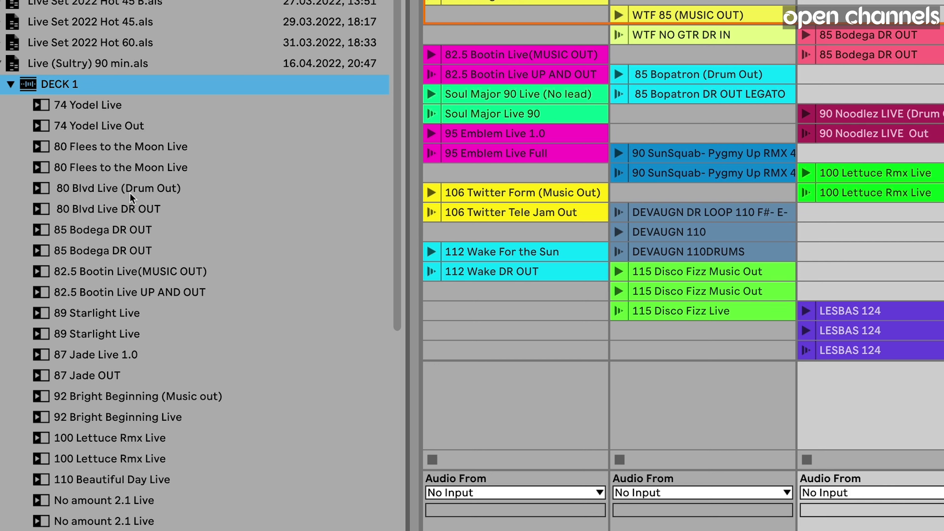
left_click(169, 190)
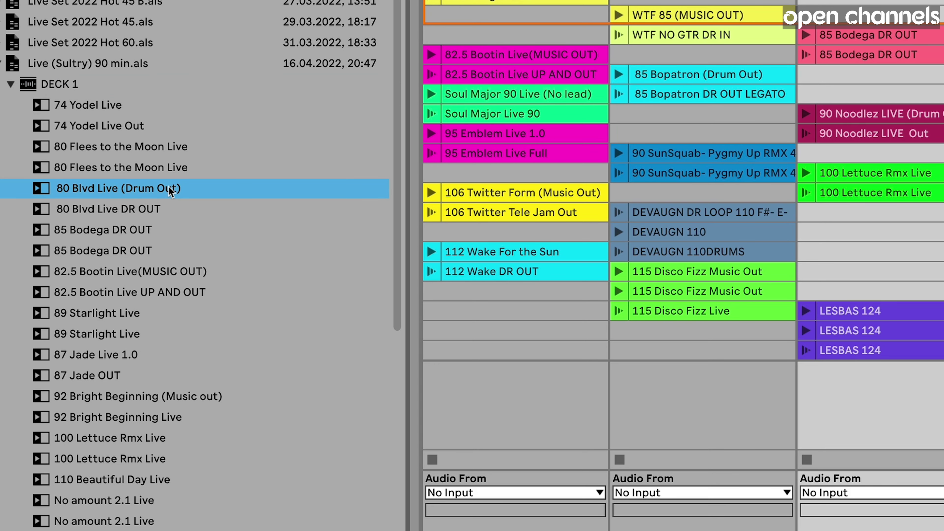
left_click(145, 212, "shift")
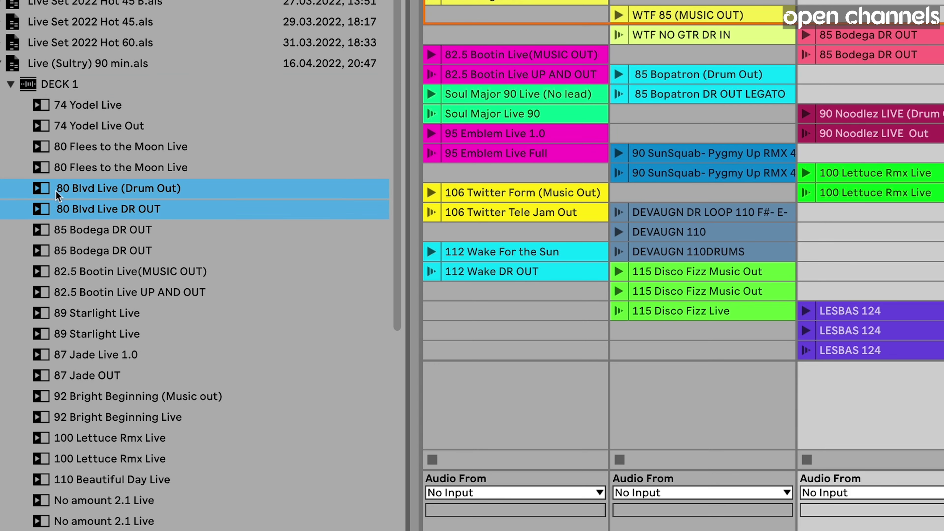
Step: Collapse DECK 1, check DECK 2's clips, then open the 80 Blvd Live (Drum Out) clip's details
left_click(11, 84)
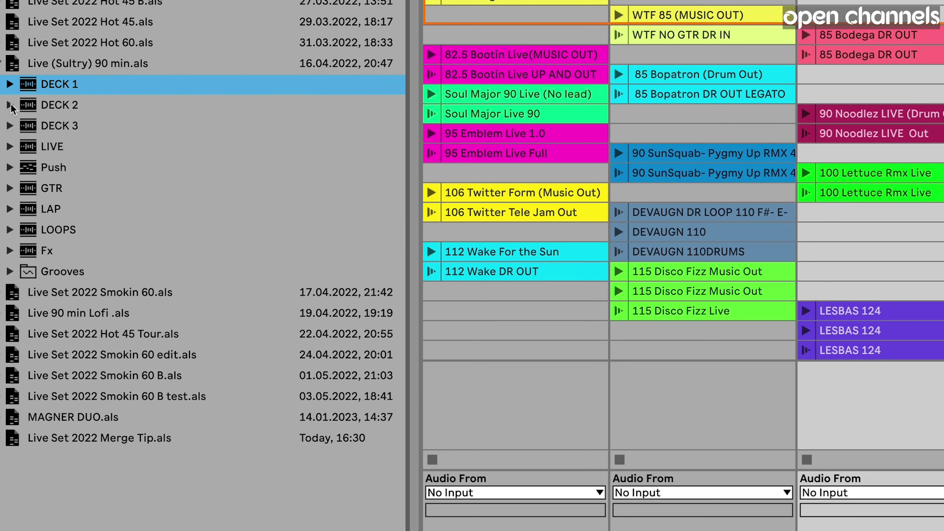
left_click(10, 105)
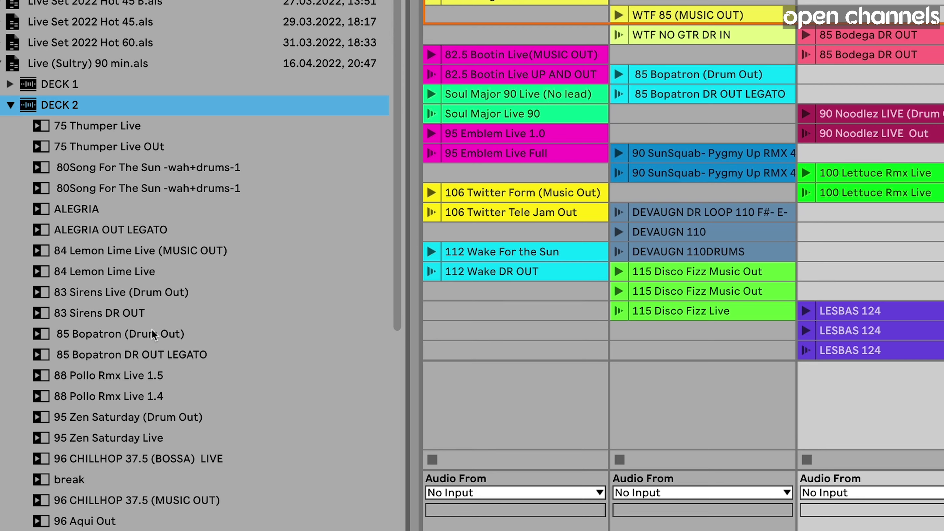
left_click(10, 105)
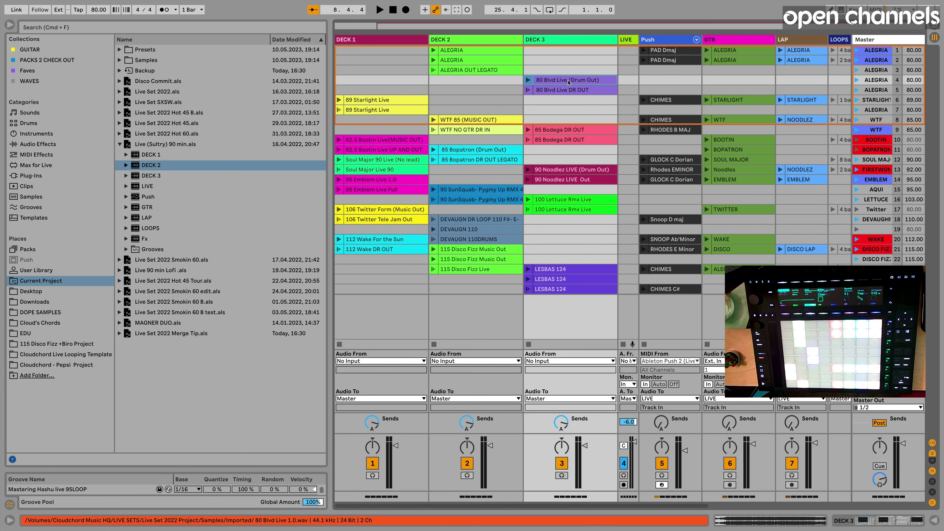
double_click(582, 81)
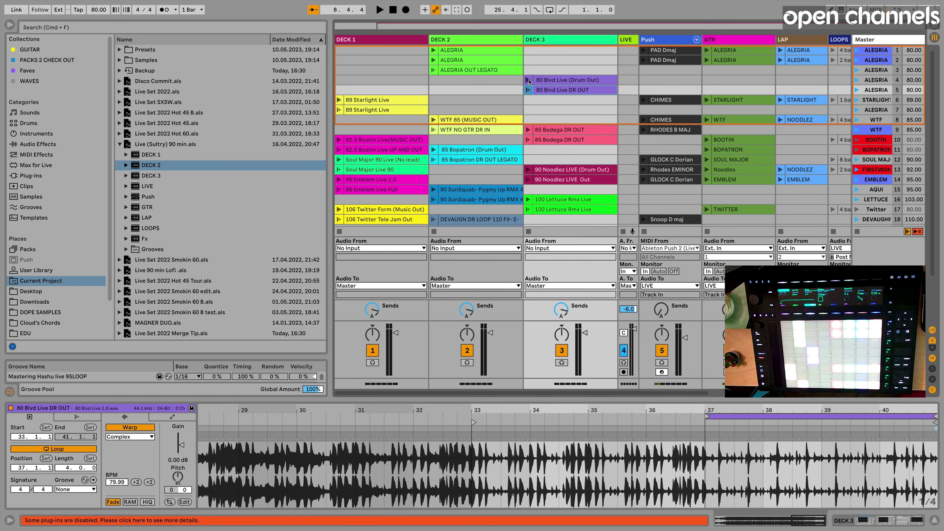
Step: Launch the 80 Blvd Live (Drum Out) clip and jump playback to a later point
left_click(528, 80)
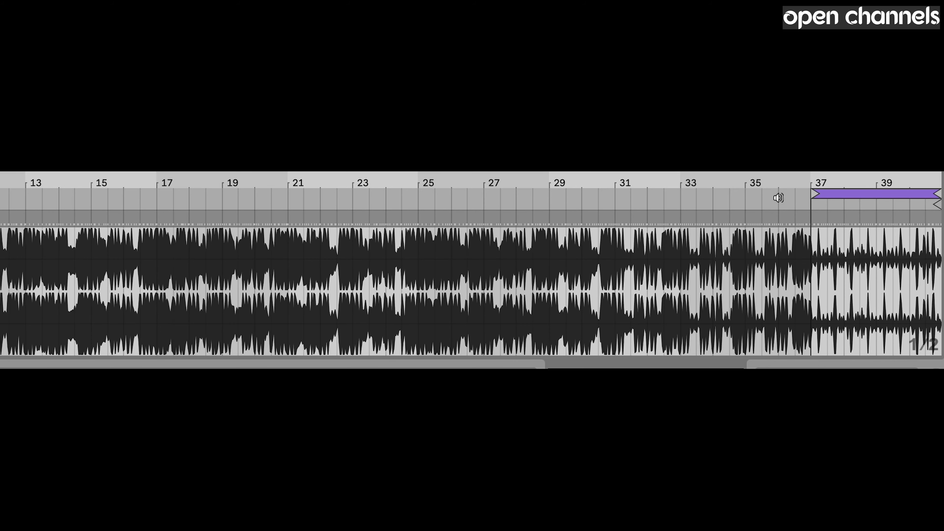
left_click(755, 200)
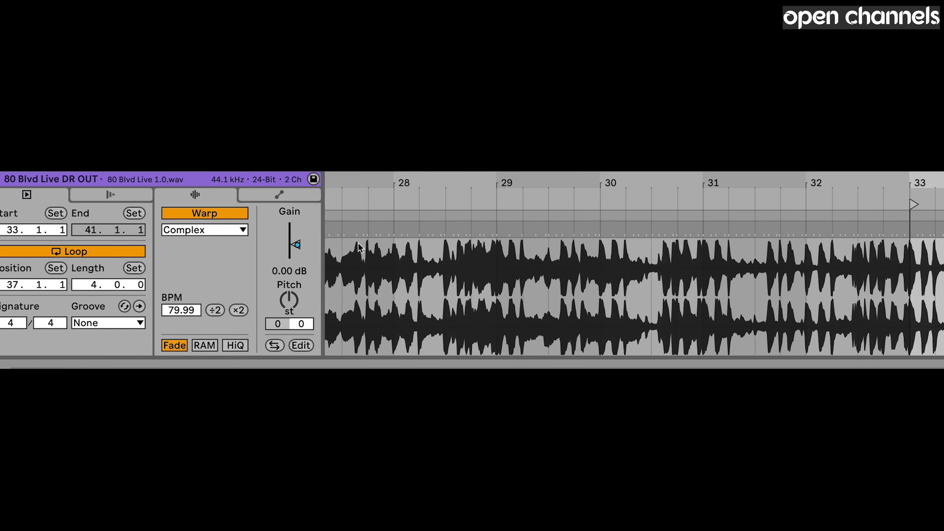
Step: Show the clip's envelopes, switch from Auto Filter to Clip Transposition, then view the Launch settings
left_click(287, 195)
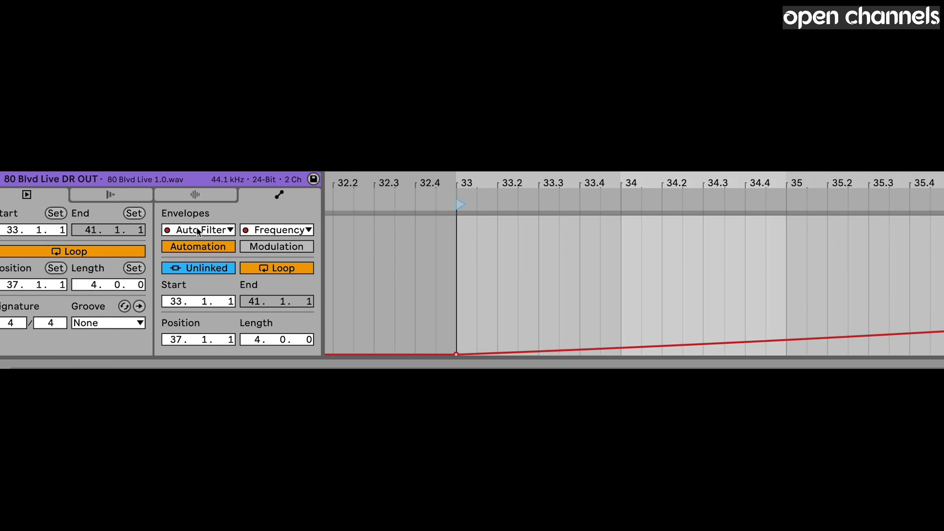
left_click(198, 230)
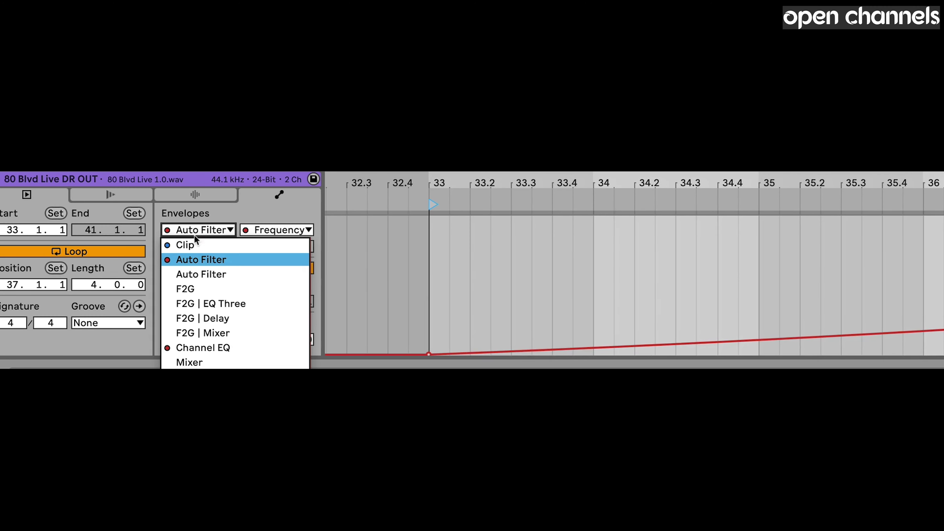
left_click(185, 244)
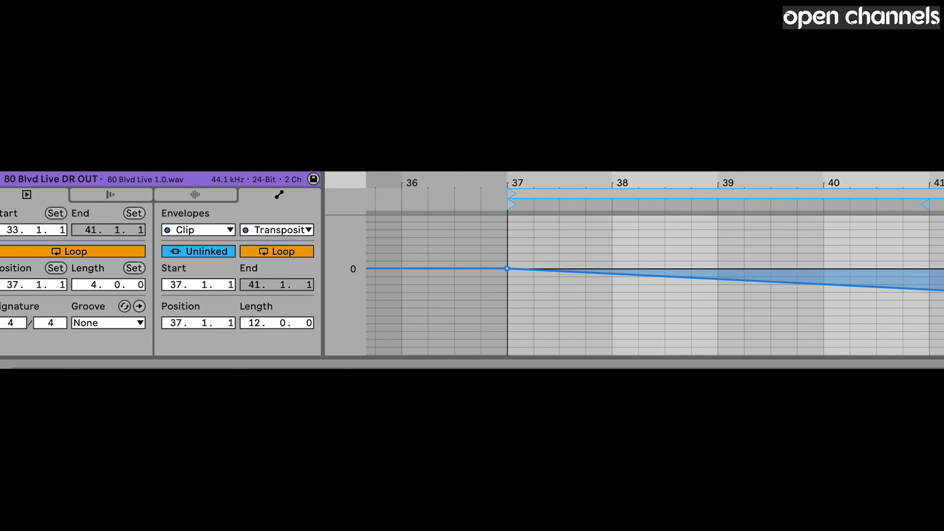
left_click(122, 190)
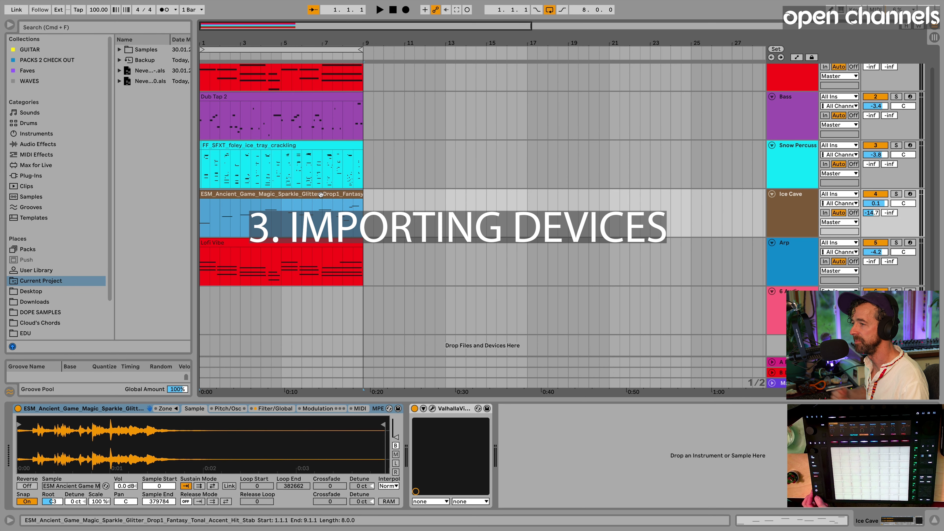
Step: Play the arrangement from the beginning and select the empty 6 Audio track
key("space")
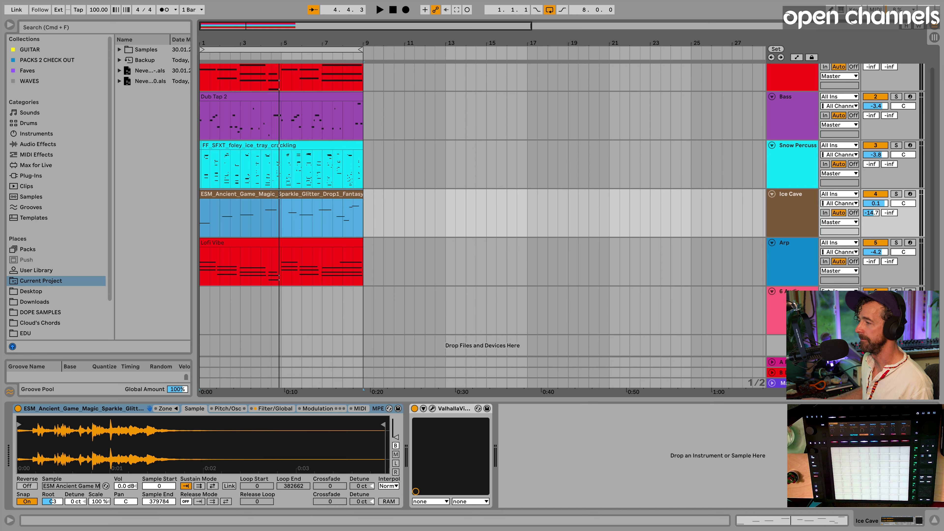
key("Down")
scroll(56, 313, "down", 1)
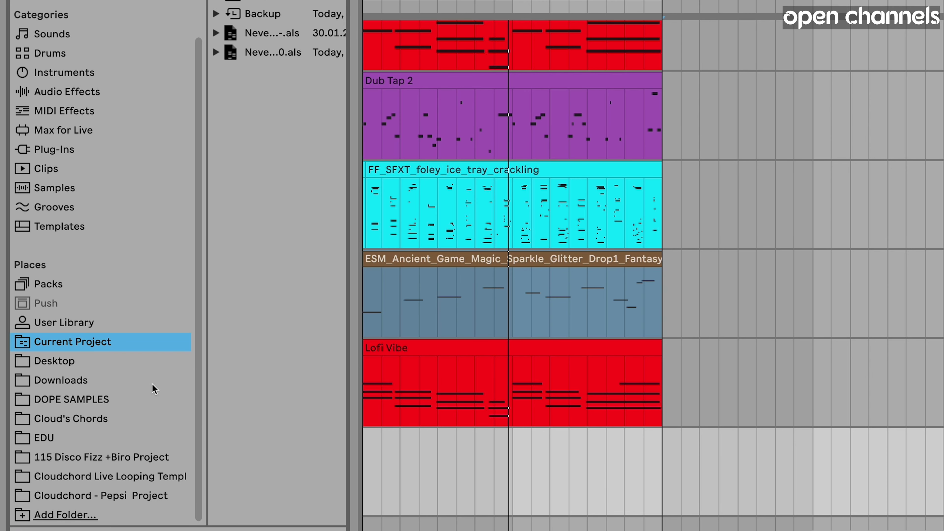
Step: Expand Cloudchord Live Looping Template.als and select its Instrument track's Devices for the 6 Audio track
left_click(124, 481)
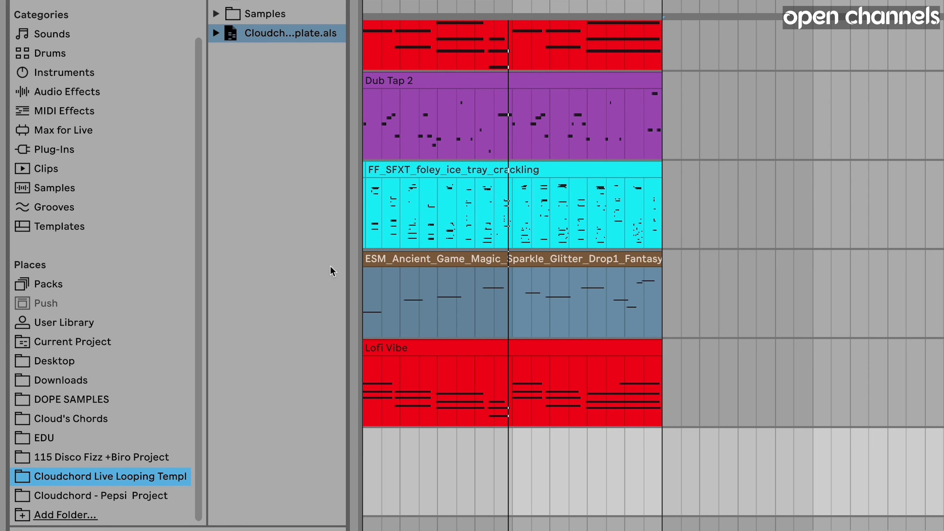
left_click_drag(359, 191, 528, 179)
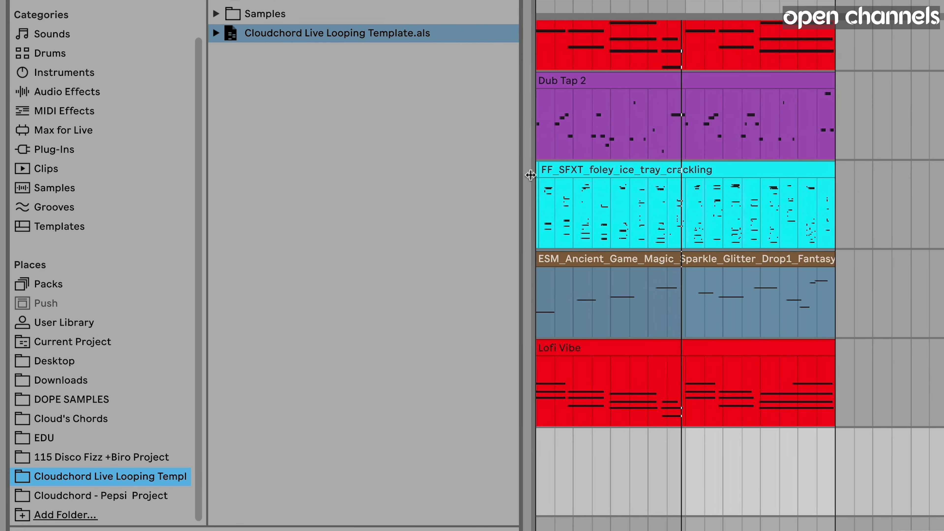
left_click(215, 35)
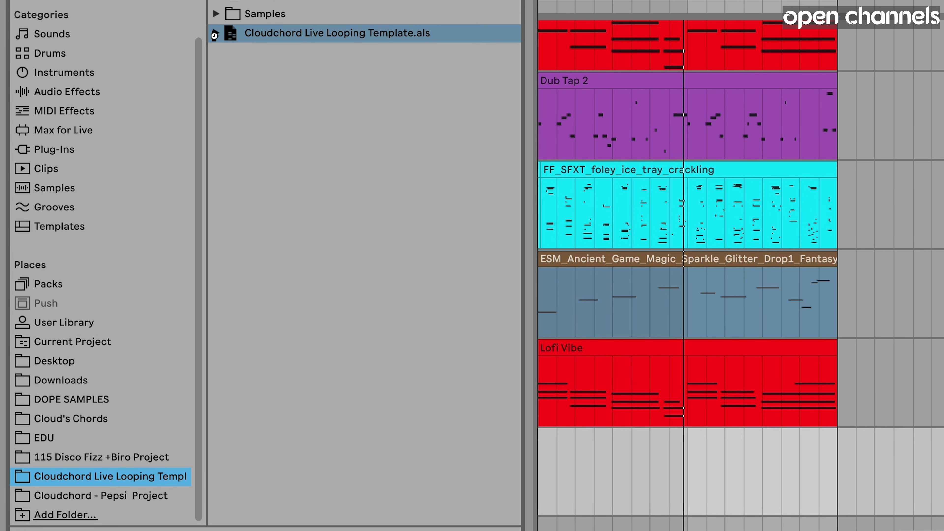
left_click(225, 66)
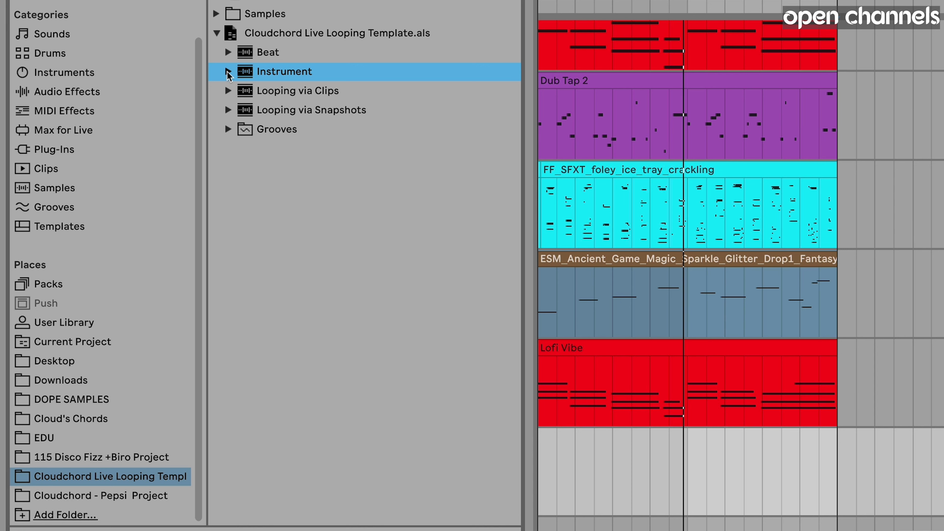
left_click(227, 71)
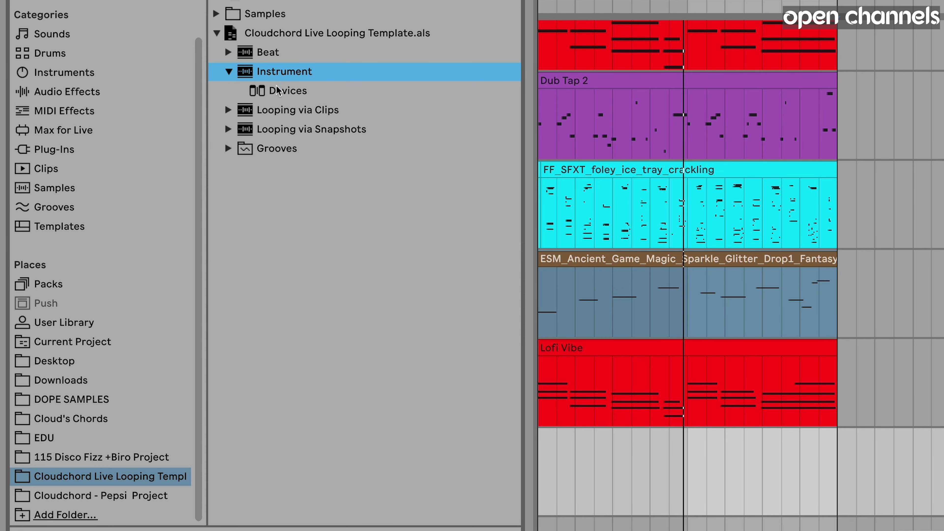
left_click(280, 92)
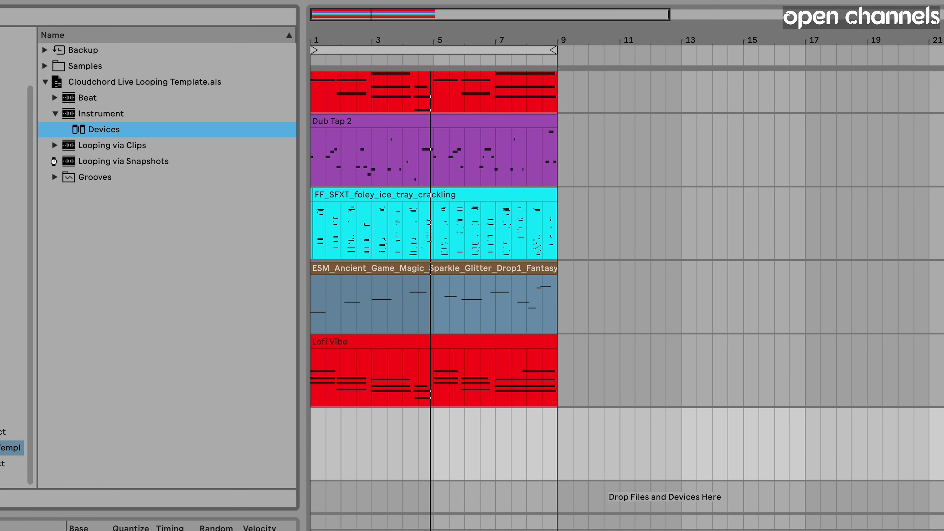
Step: Expand the Looping via Snapshots track and select its Devices entry
left_click(54, 161)
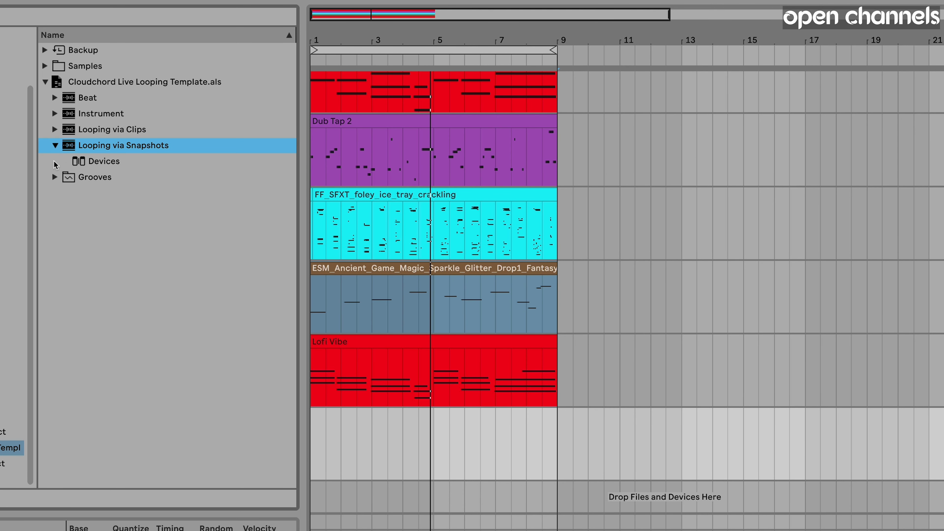
left_click(107, 163)
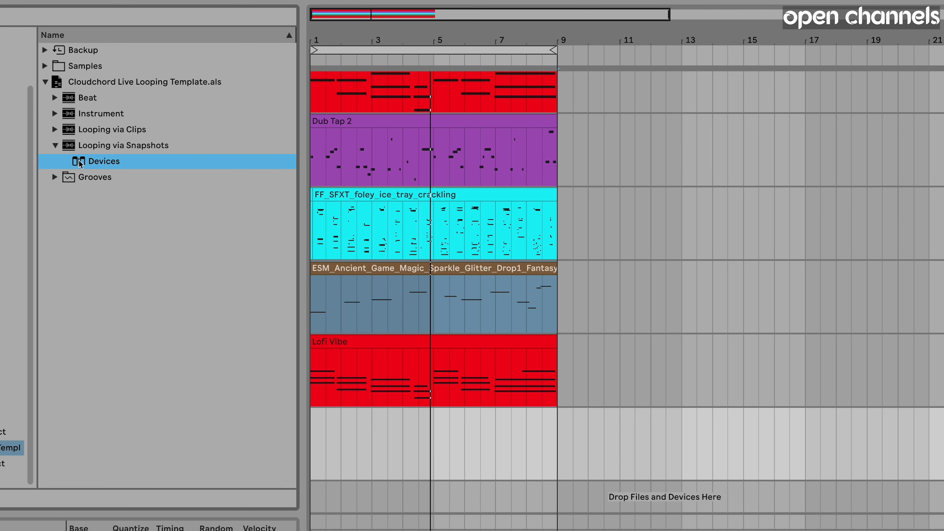